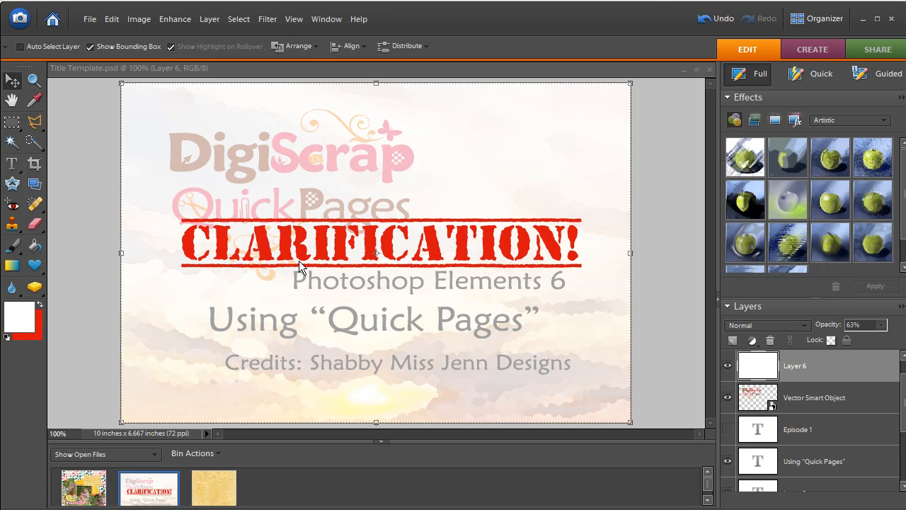
Minimize the Title Template.psd document and hide Layer 26 in cherries 09.tif
{"action": "left_click", "coordinate": [683, 69]}
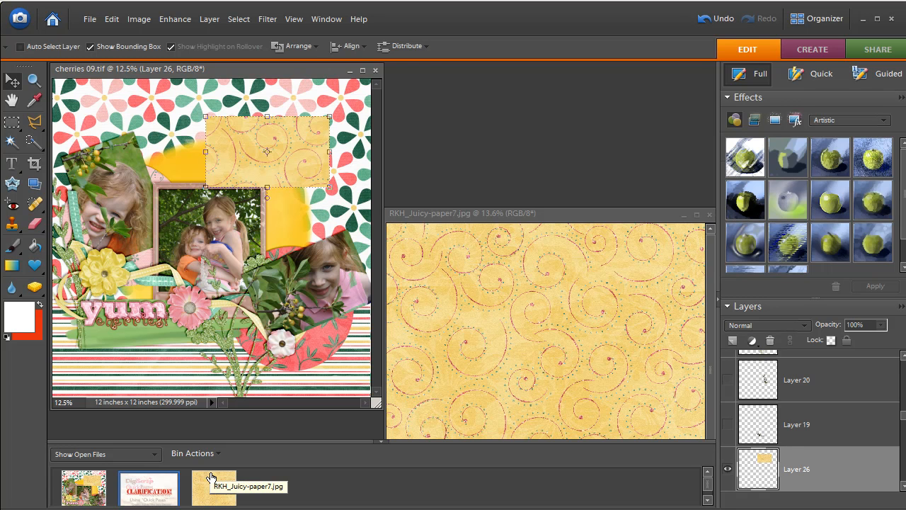
{"action": "left_click", "coordinate": [728, 470]}
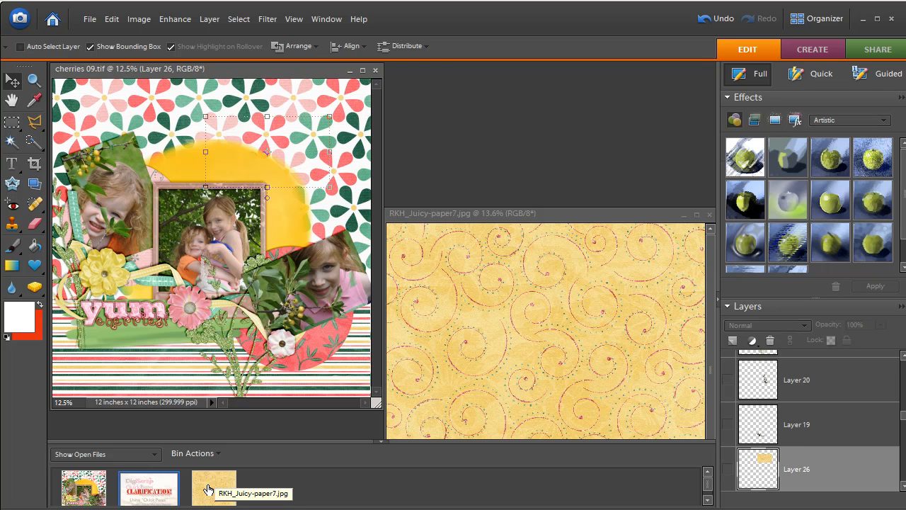
Place RKH_Juicy-paper7.jpg from the open files into the cherries 09.tif page and position it over the framed center photo
{"action": "left_click_drag", "start_coordinate": [208, 488], "coordinate": [200, 256]}
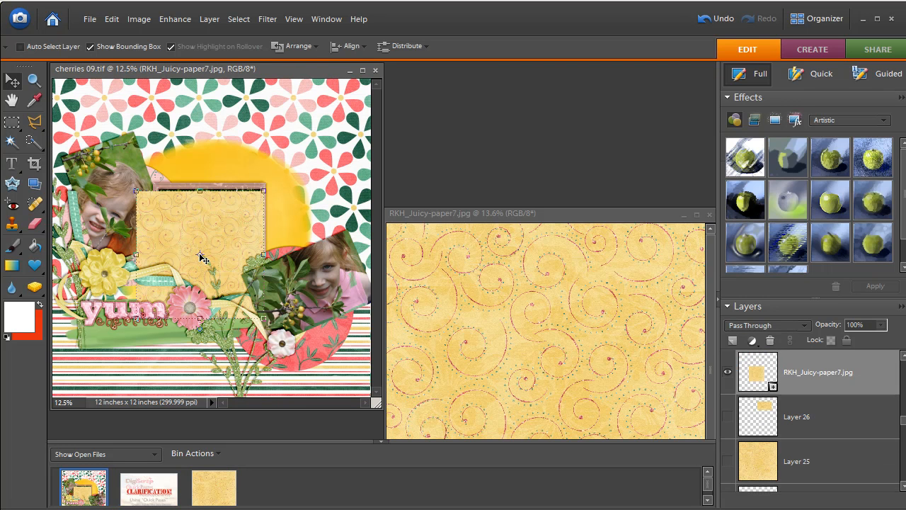
{"action": "left_click_drag", "start_coordinate": [188, 245], "coordinate": [202, 222]}
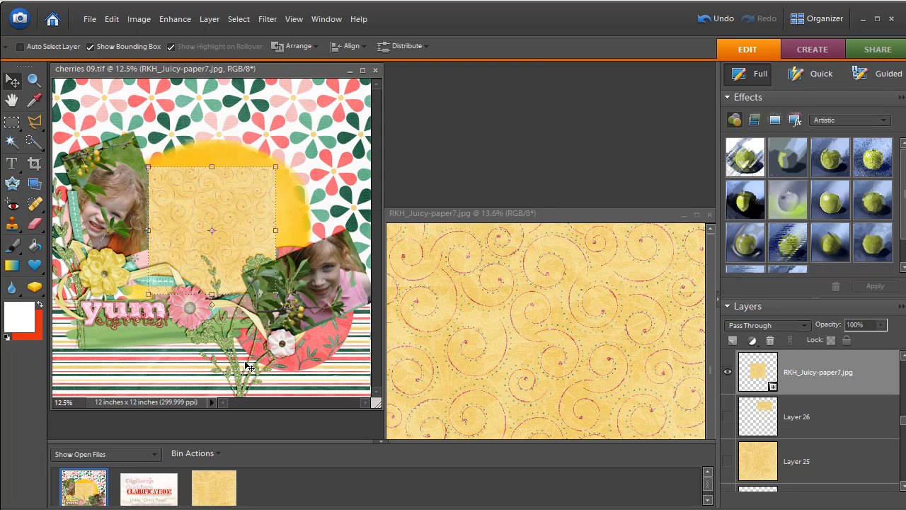
Simplify the placed RKH_Juicy-paper7.jpg frame layer and hide it
{"action": "right_click", "coordinate": [771, 382]}
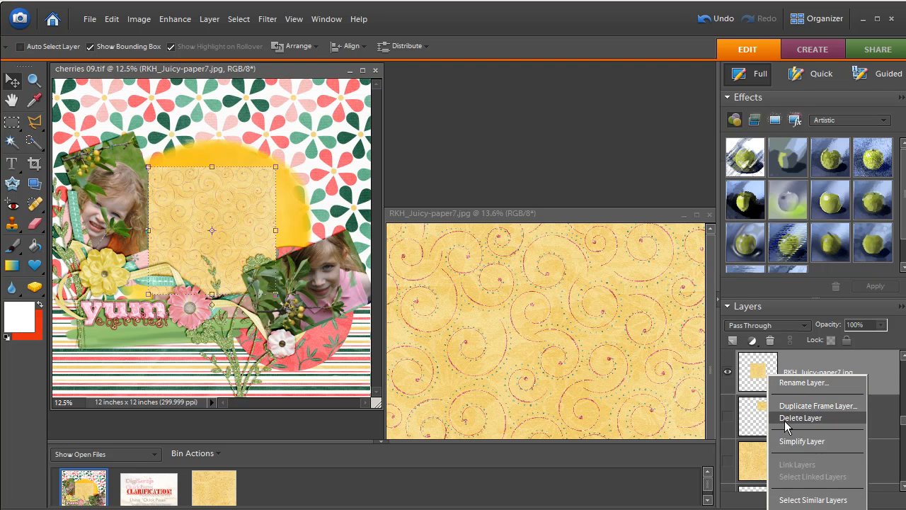
{"action": "left_click", "coordinate": [793, 440]}
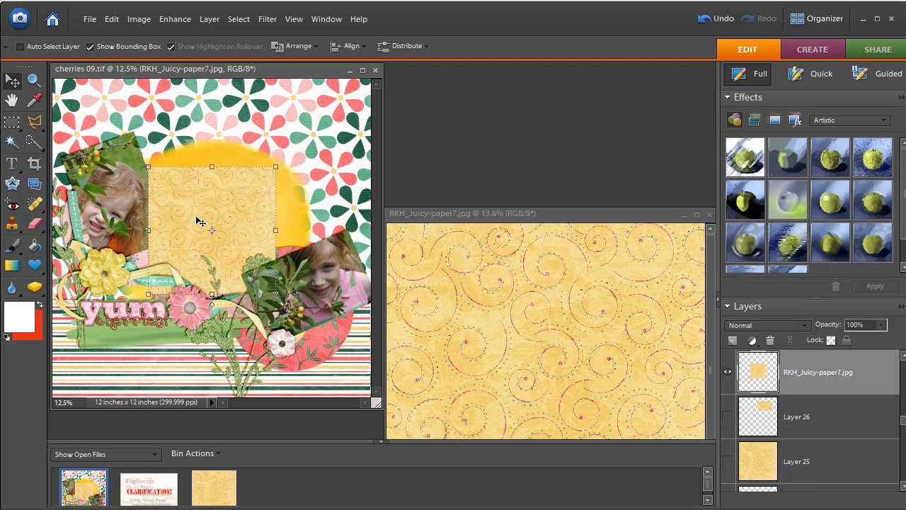
{"action": "left_click", "coordinate": [728, 373]}
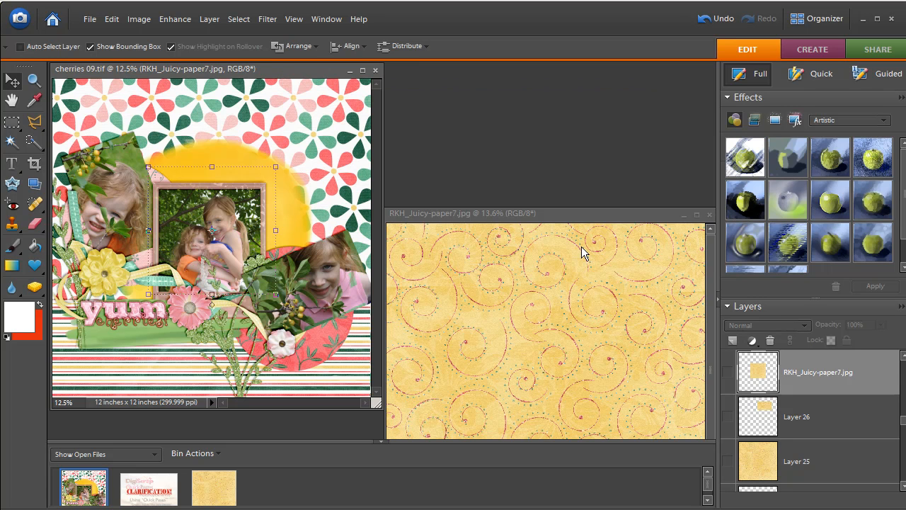
{"action": "left_click", "coordinate": [362, 70]}
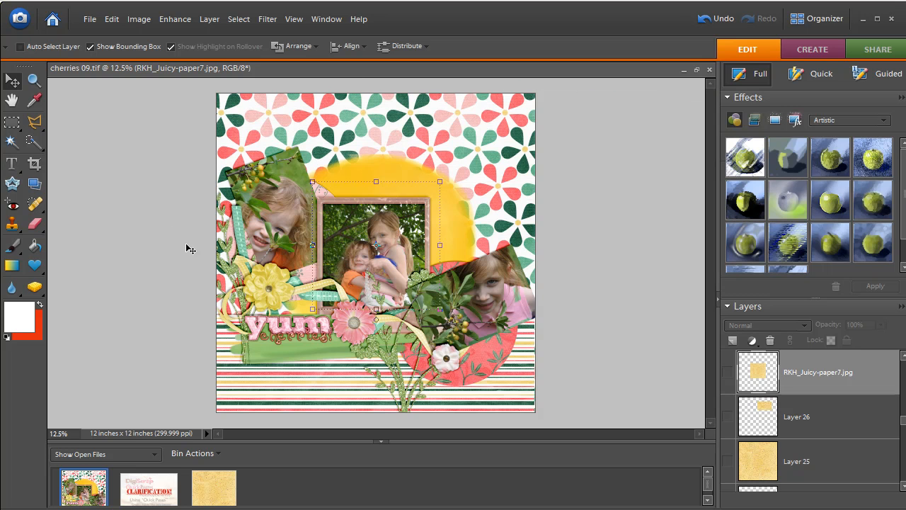
{"action": "left_click", "coordinate": [696, 70]}
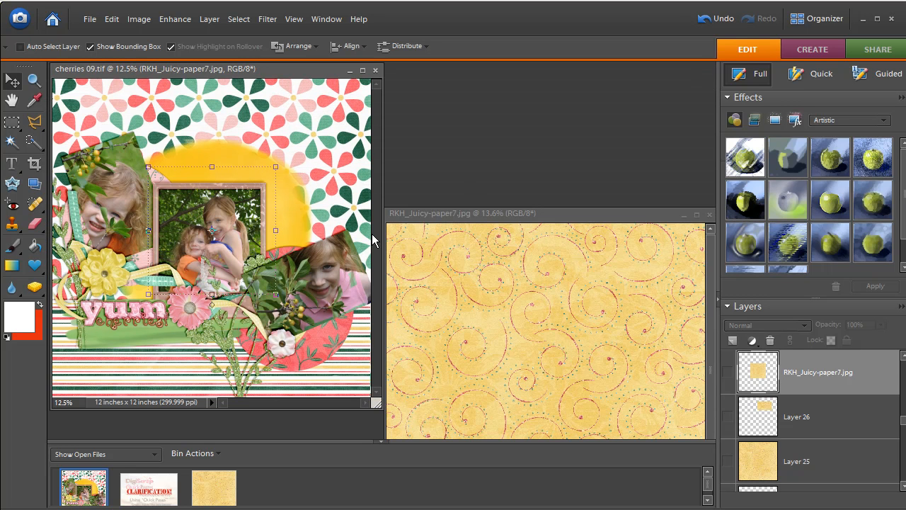
Clear the rectangular selection in the RKH_Juicy-paper7.jpg document with the Rectangular Marquee tool
{"action": "left_click", "coordinate": [578, 210]}
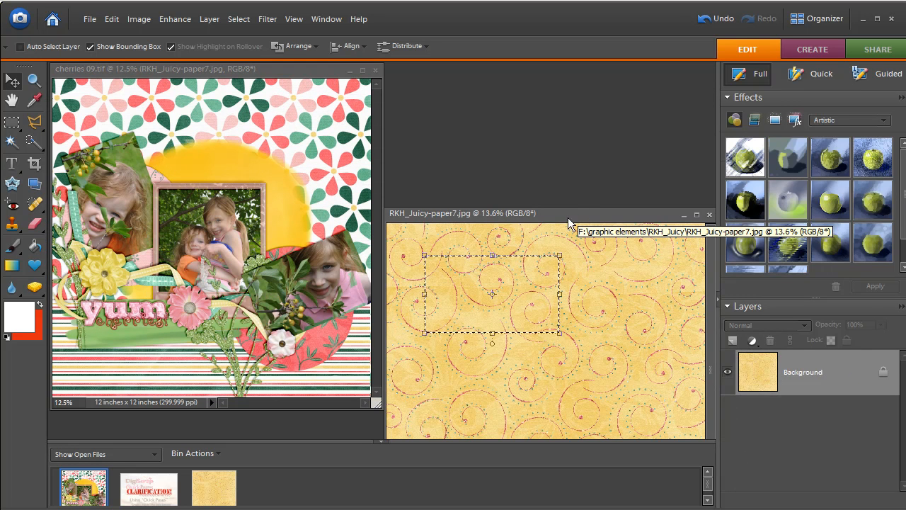
{"action": "left_click", "coordinate": [12, 121]}
{"action": "left_click", "coordinate": [472, 233]}
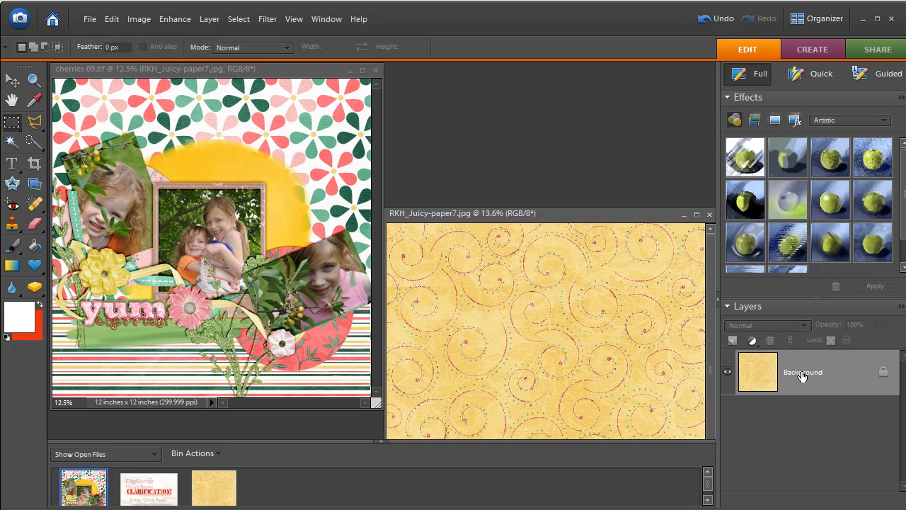
Copy the paper's Background layer into cherries 09.tif, aligned to cover the whole page, and hide the new layer
{"action": "left_click_drag", "start_coordinate": [802, 376], "coordinate": [198, 195]}
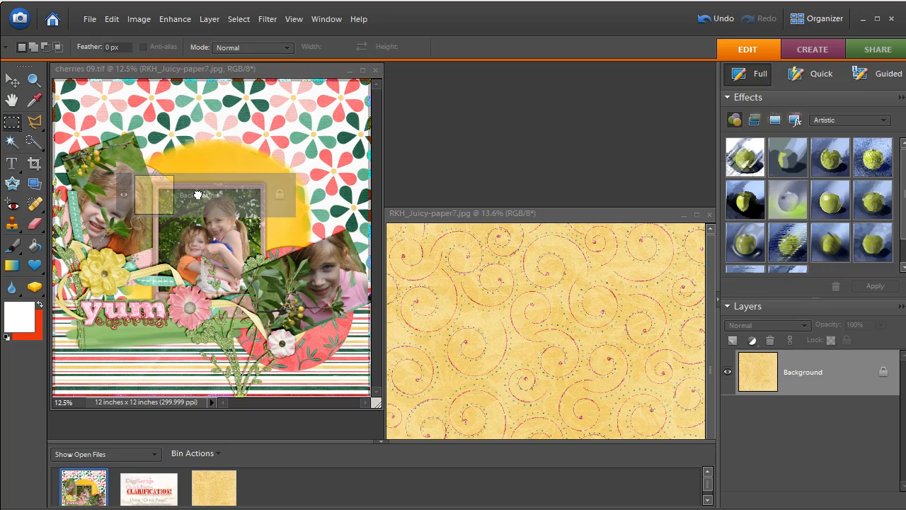
{"action": "left_click_drag", "start_coordinate": [198, 194], "coordinate": [198, 195]}
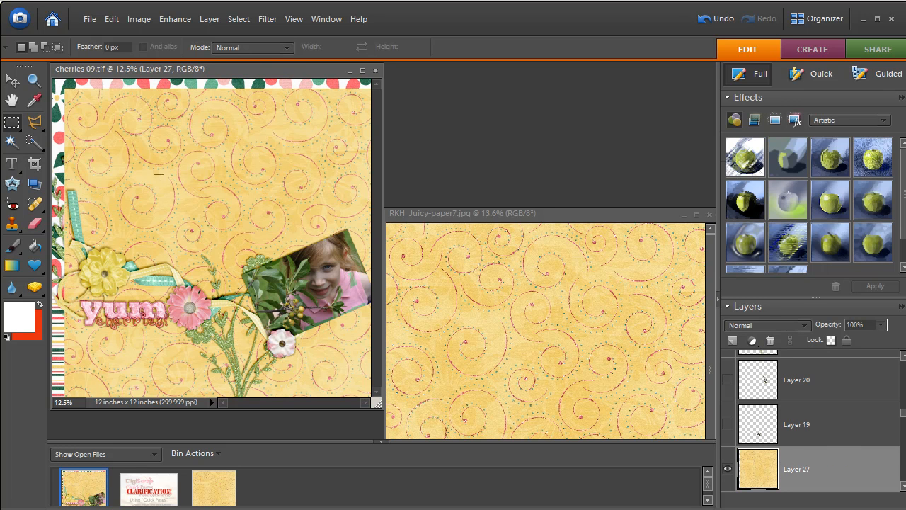
{"action": "left_click", "coordinate": [13, 80]}
{"action": "mouse_move", "coordinate": [199, 199]}
{"action": "left_mouse_down"}
{"action": "mouse_move", "coordinate": [192, 193]}
{"action": "mouse_move", "coordinate": [201, 198]}
{"action": "left_mouse_up"}
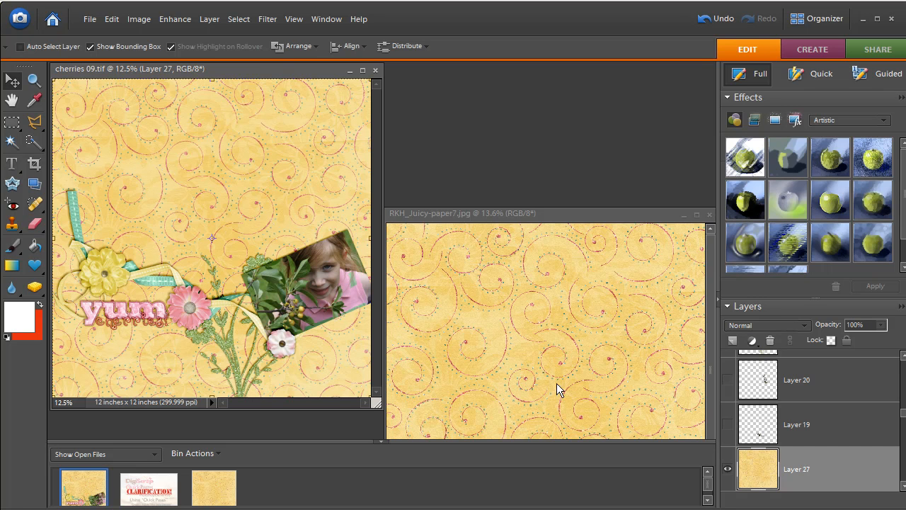
{"action": "left_click", "coordinate": [728, 472]}
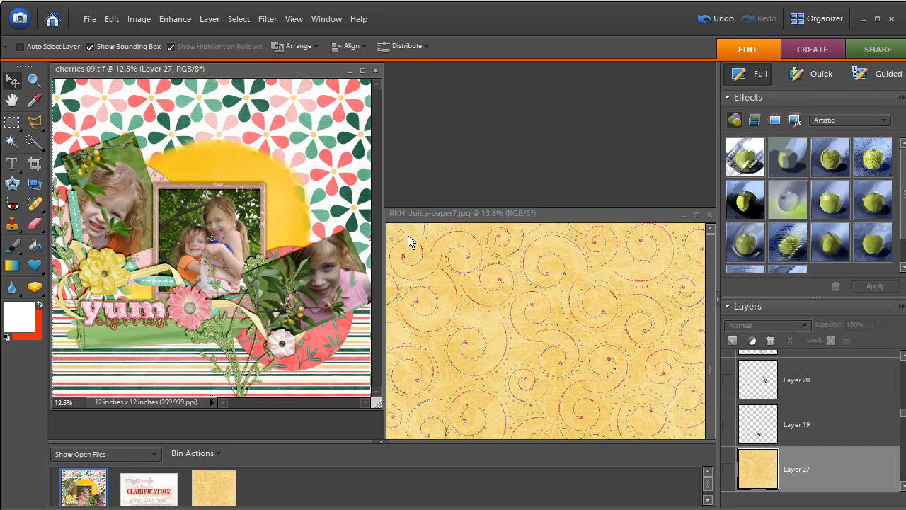
Select the entire RKH_Juicy-paper7.jpg image, and clear that selection with the Rectangular Marquee tool
{"action": "left_click", "coordinate": [418, 215]}
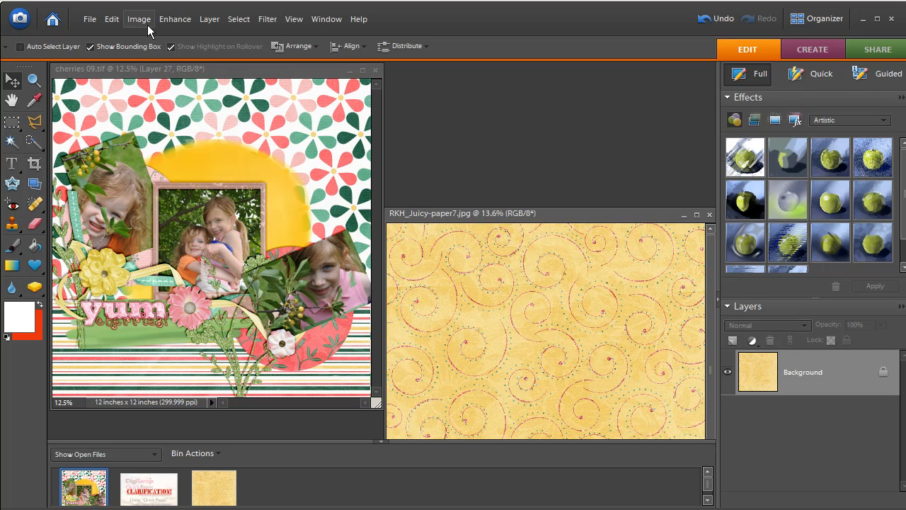
{"action": "left_click", "coordinate": [239, 20]}
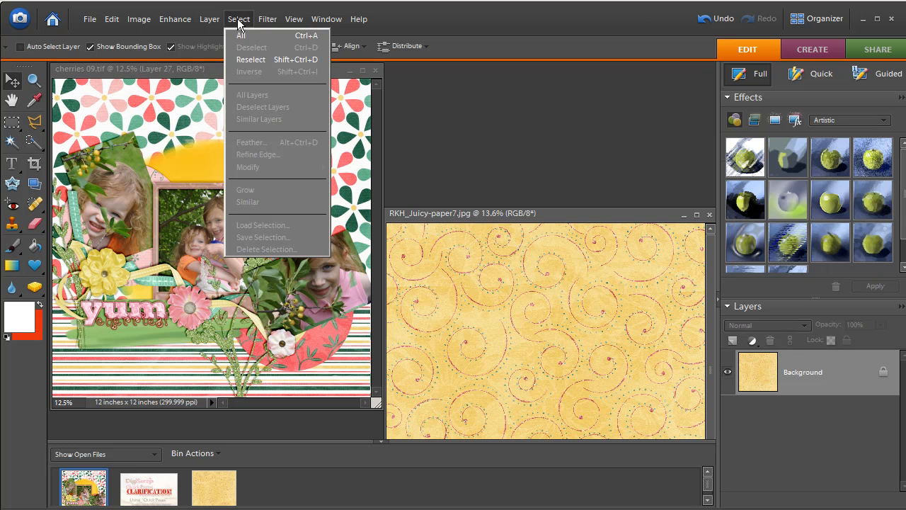
{"action": "left_click", "coordinate": [240, 36]}
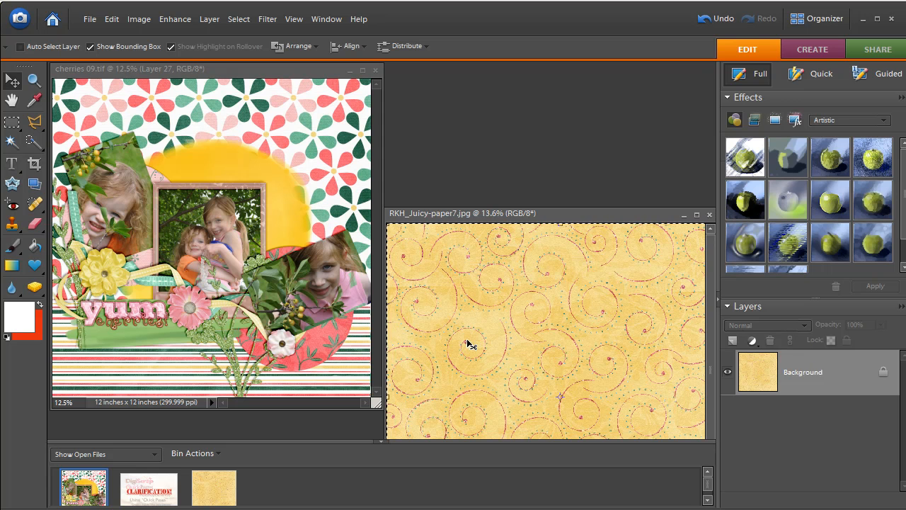
{"action": "left_click", "coordinate": [14, 125]}
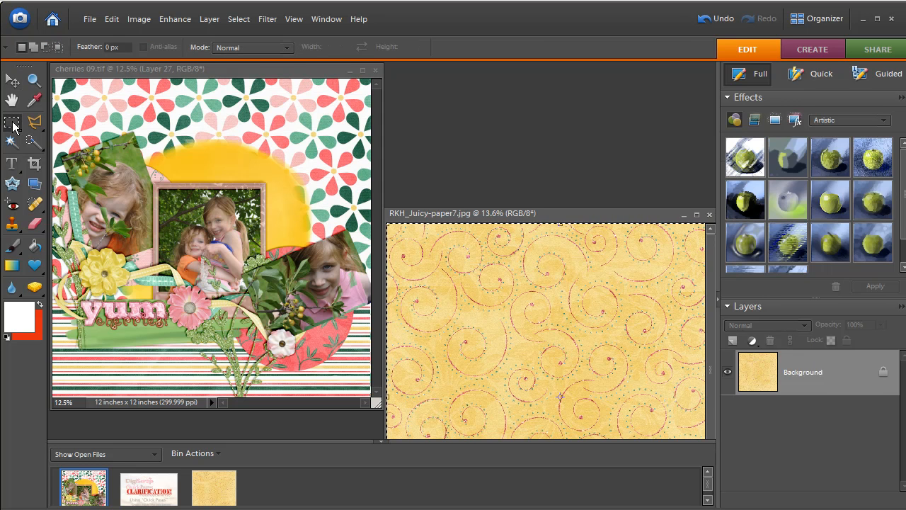
{"action": "left_click", "coordinate": [431, 280]}
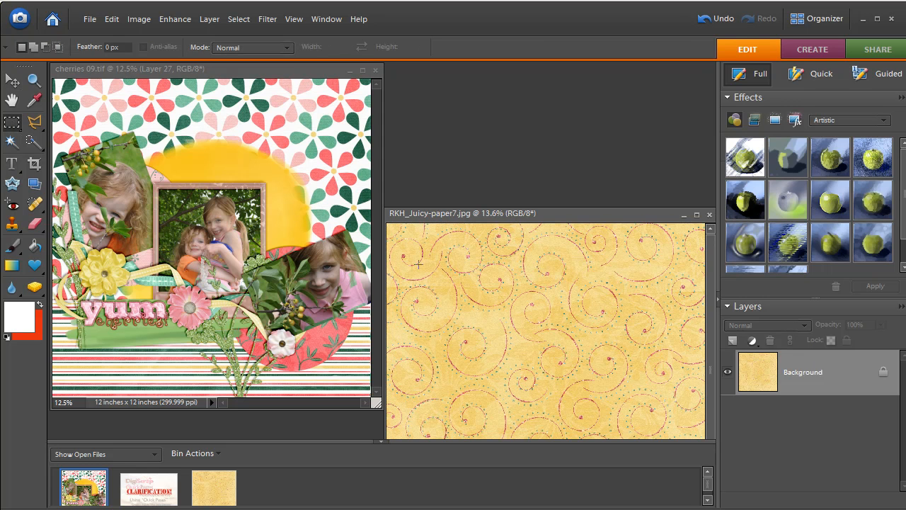
Select a wide rectangular area in the upper part of the RKH_Juicy-paper7.jpg paper and copy it
{"action": "left_click_drag", "start_coordinate": [419, 263], "coordinate": [627, 352]}
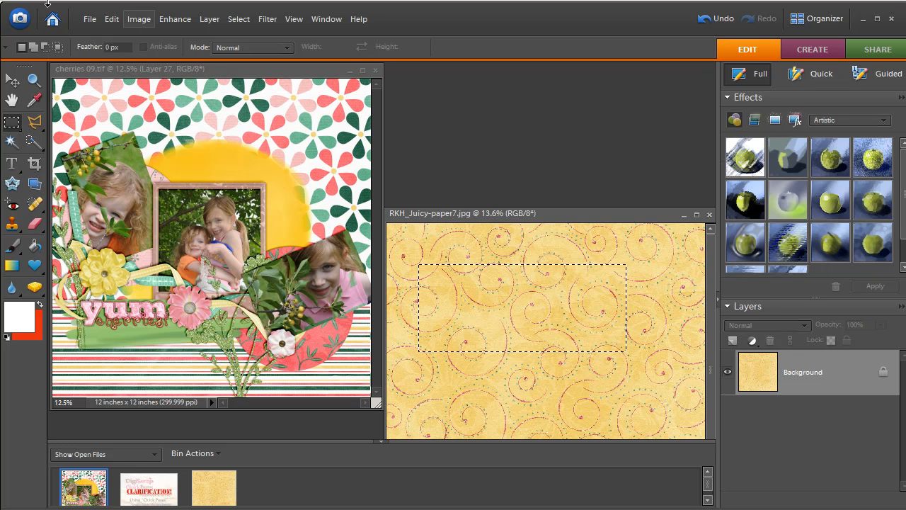
{"action": "left_click", "coordinate": [118, 25]}
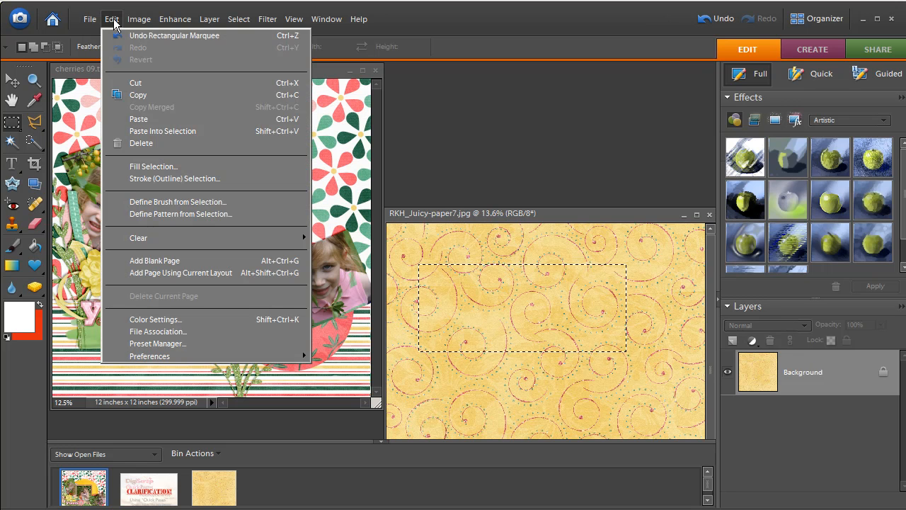
{"action": "left_click", "coordinate": [130, 91]}
Paste the copied paper piece into cherries 09.tif and move it to the upper part of the page, above the framed photo
{"action": "left_click", "coordinate": [223, 71]}
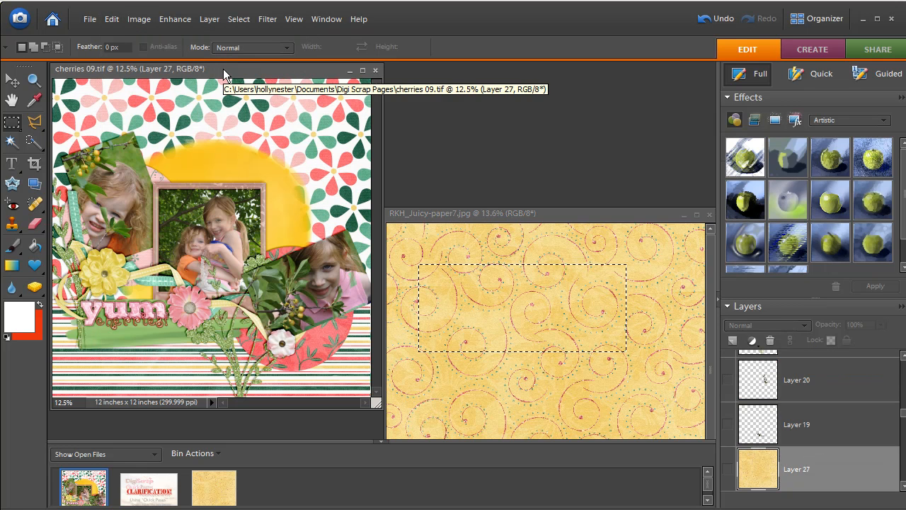
{"action": "left_click", "coordinate": [113, 20]}
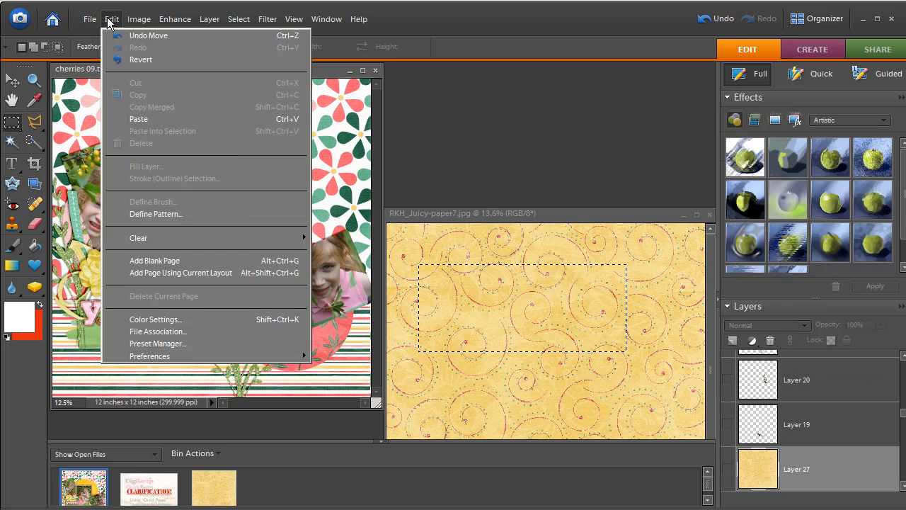
{"action": "left_click", "coordinate": [134, 118]}
{"action": "left_click", "coordinate": [13, 80]}
{"action": "left_click_drag", "start_coordinate": [210, 242], "coordinate": [247, 140]}
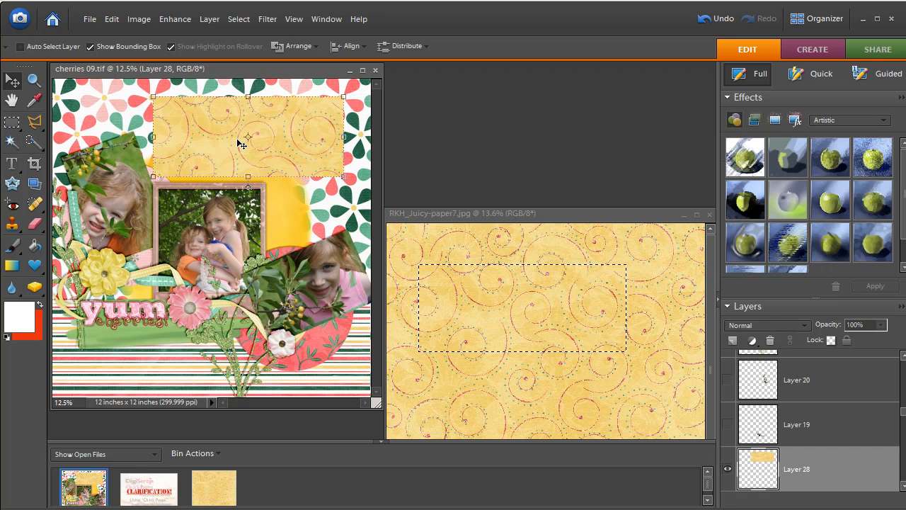